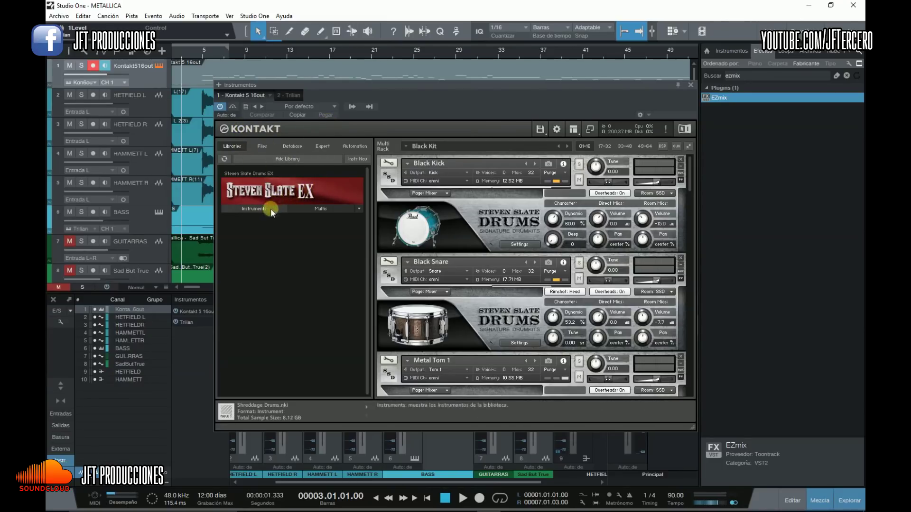
- List the Multis of the Steven Slate EX library in Kontakt to view the available drum kits
left_click(306, 209)
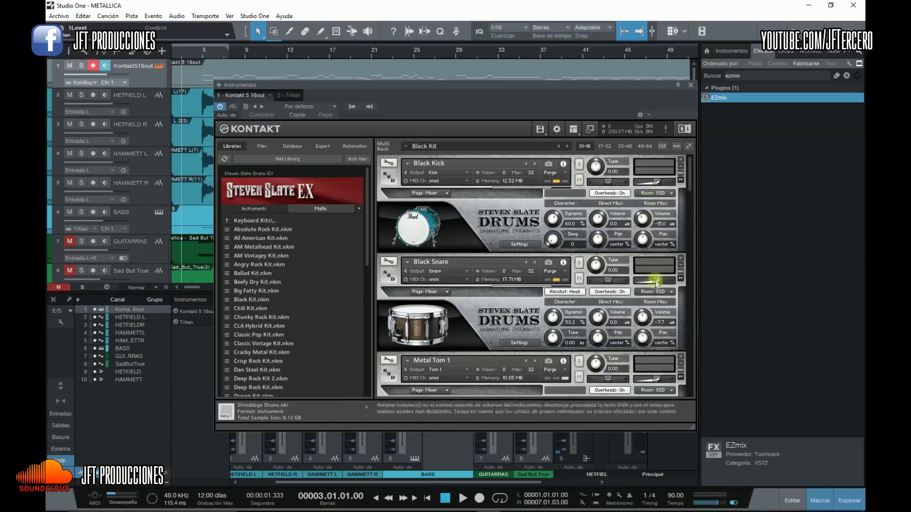
left_click(660, 193)
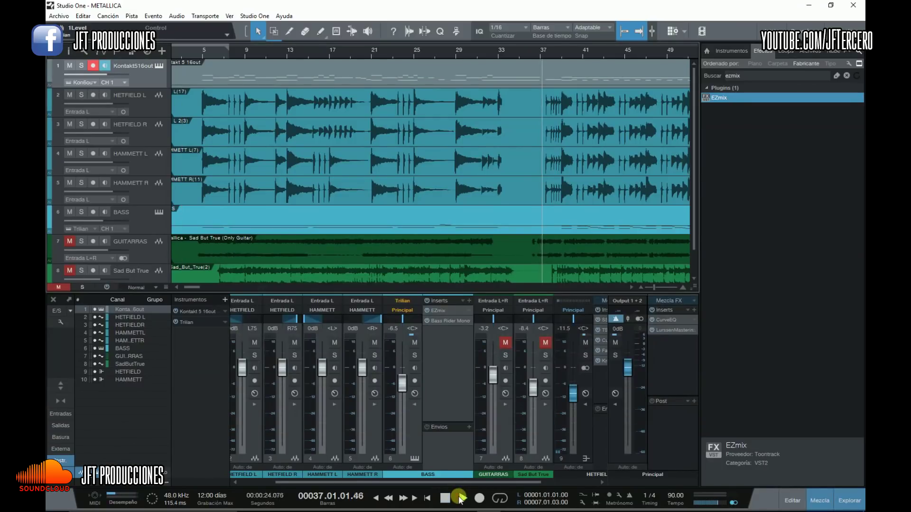
- Solo the Kontakt drum track during playback to listen to it, stop, and release the solo
left_click(80, 65)
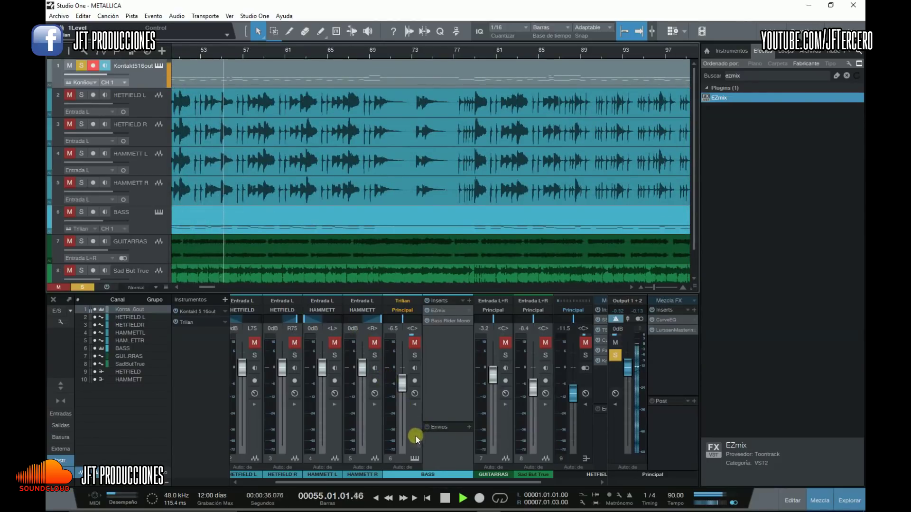
left_click(444, 499)
left_click(212, 224)
left_click(81, 66)
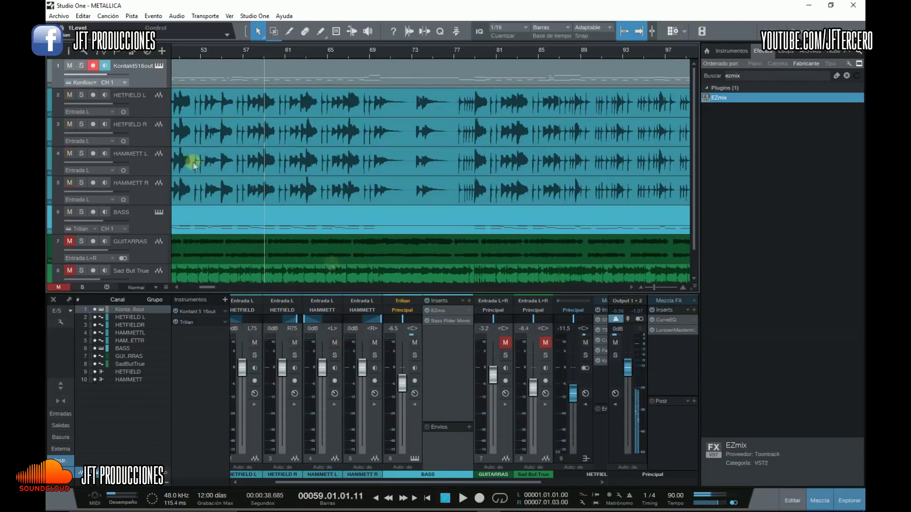
- Solo the BASS channel and examine its EZmix and Bass Rider Mono inserts, then close the plugin window
left_click(415, 355)
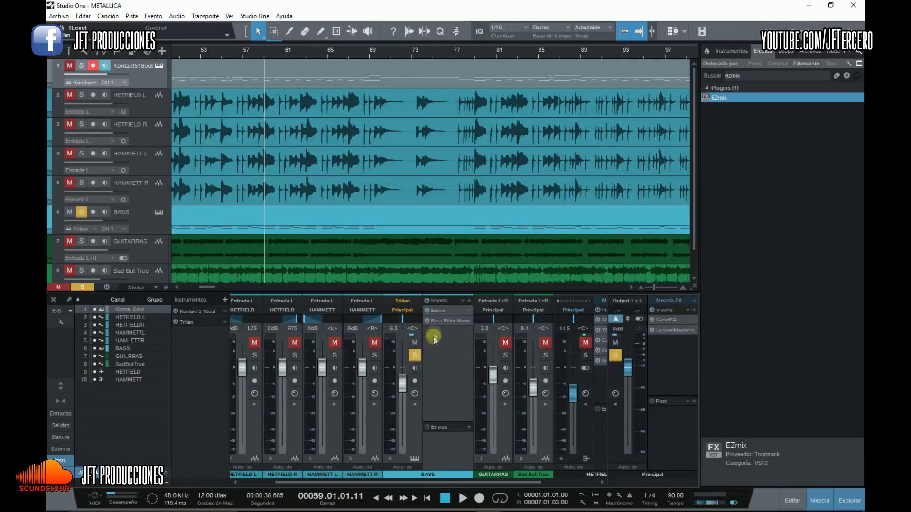
left_click(437, 311)
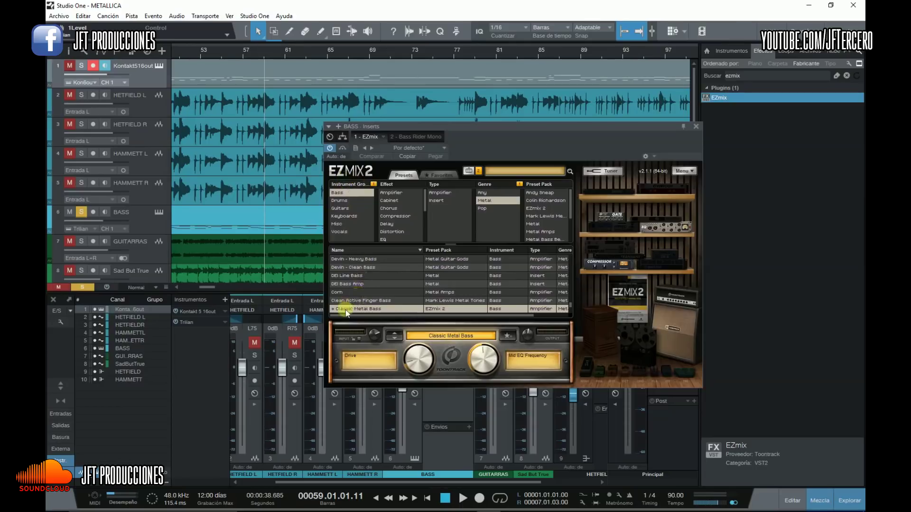
left_click(406, 136)
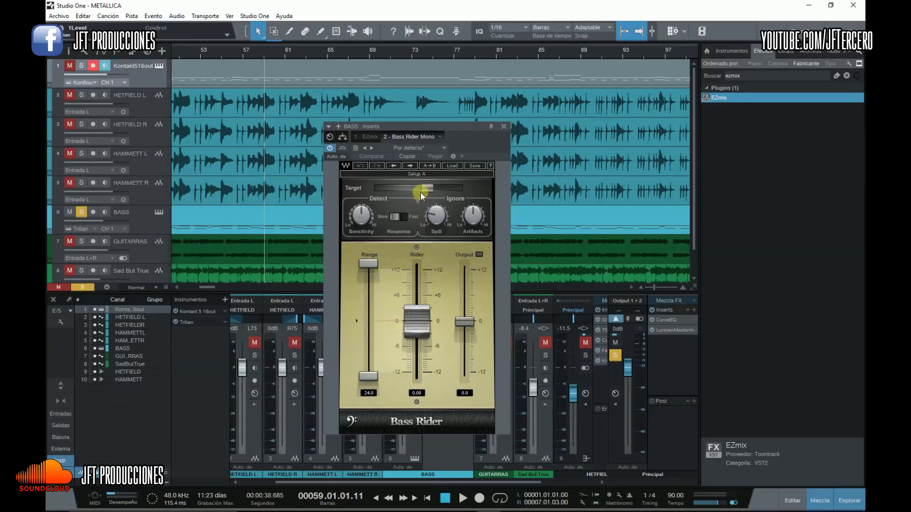
mouse_move(422, 196)
left_click(504, 127)
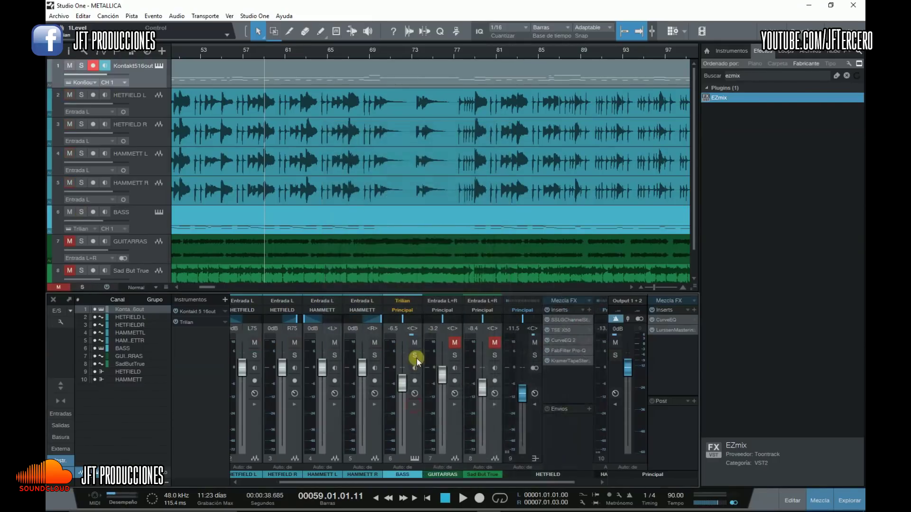
- Open the SSLGChannel insert of the HETFIELD bus and examine its factory preset list, including Rhythm Guitar
left_click_drag(438, 483, 477, 483)
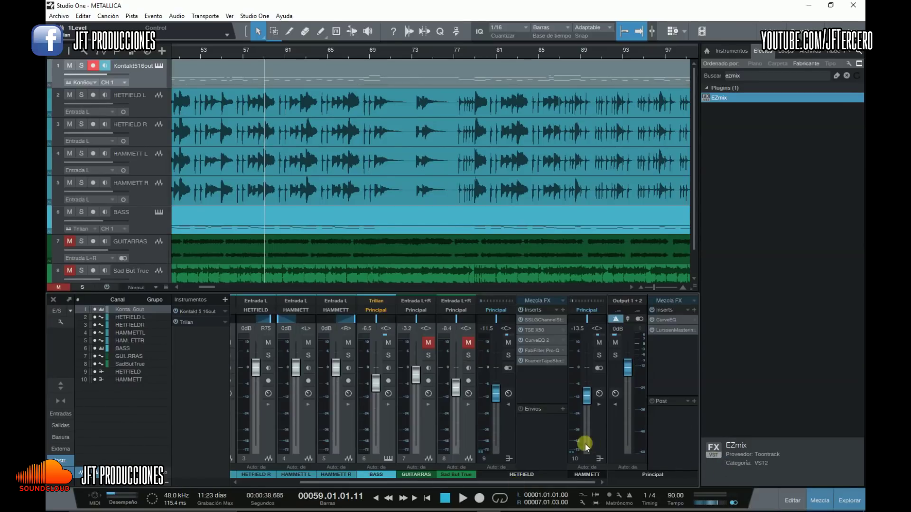
left_click_drag(372, 482, 314, 484)
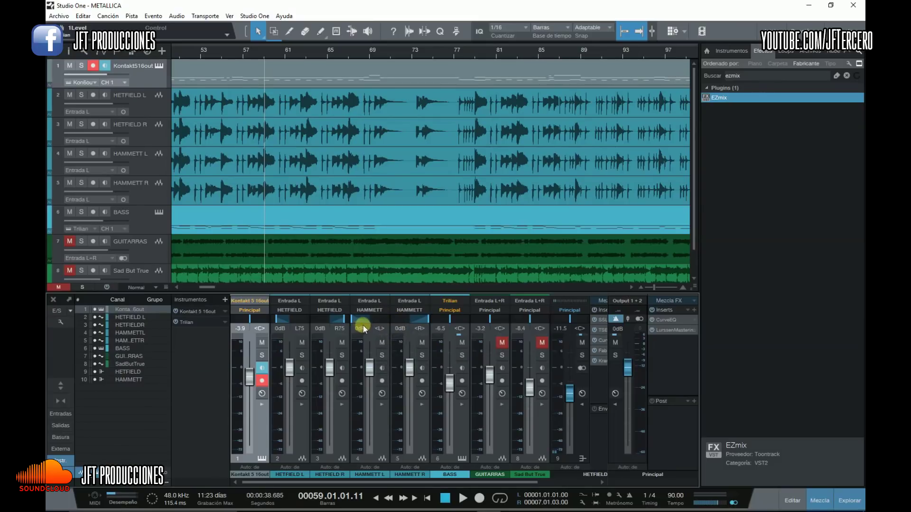
left_click_drag(383, 483, 490, 482)
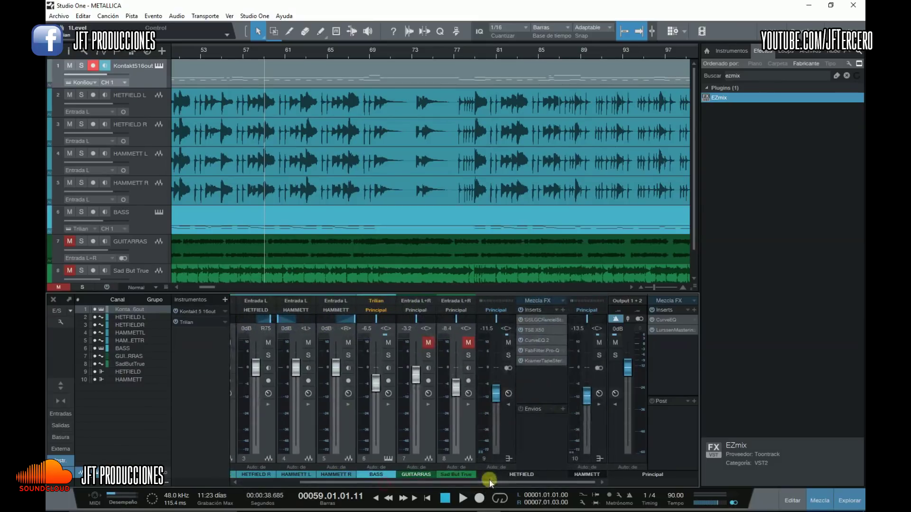
left_click(537, 318)
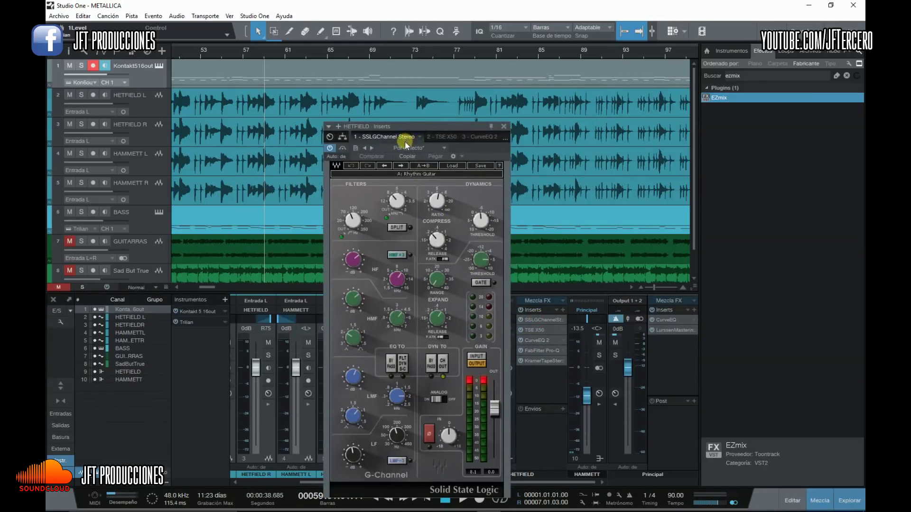
left_click(453, 165)
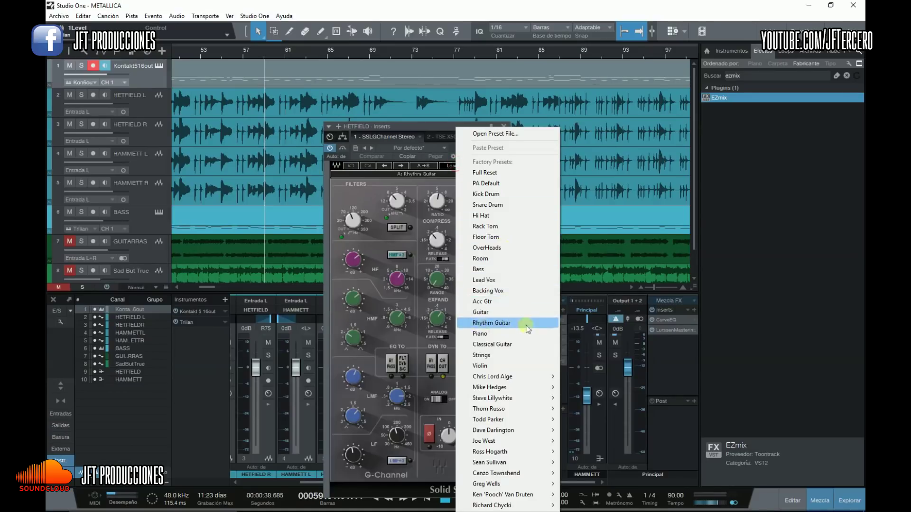
left_click(411, 126)
left_click_drag(419, 130, 382, 82)
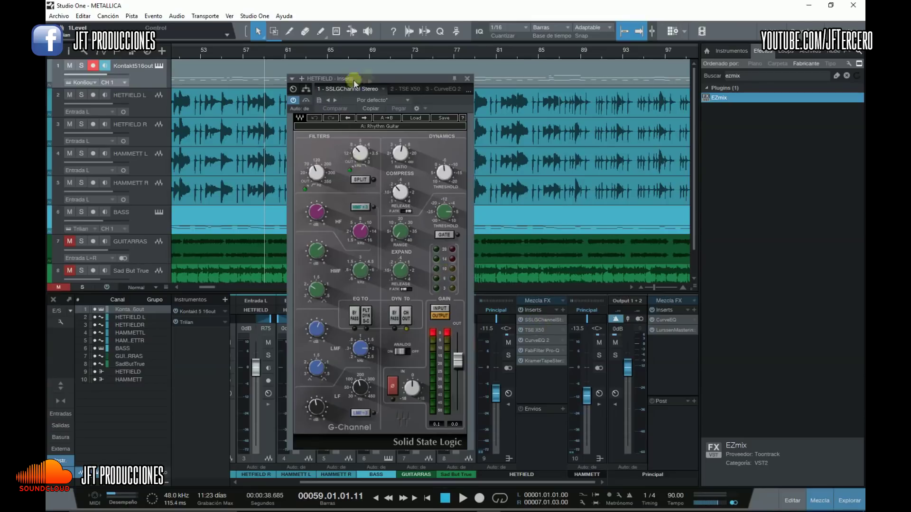
- Examine the overdrive and balance settings of the stomp pedal in the HETFIELD bus's TSE X50 insert
left_click(397, 89)
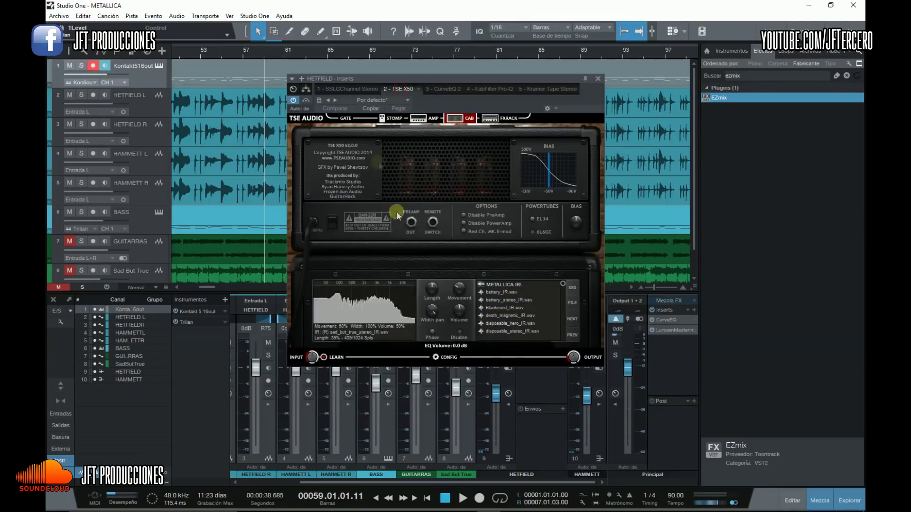
left_click(388, 119)
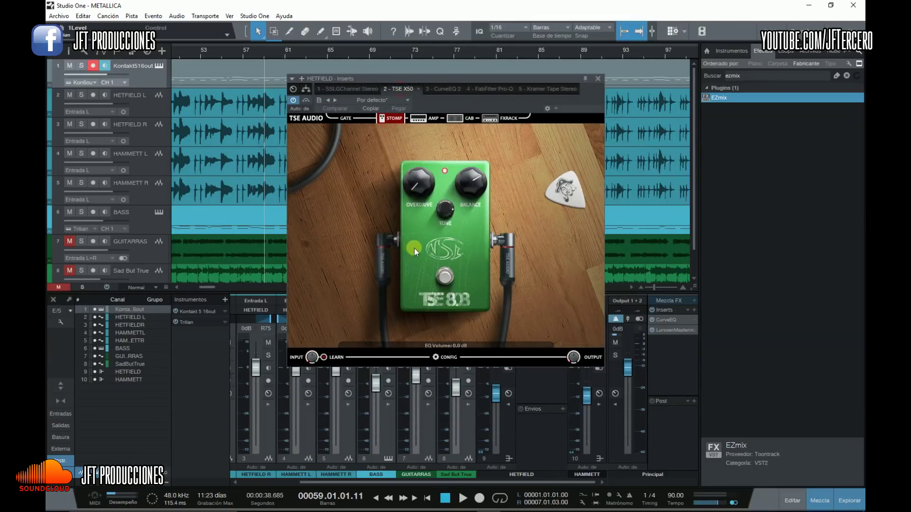
left_click_drag(414, 187, 474, 190)
left_click(464, 197)
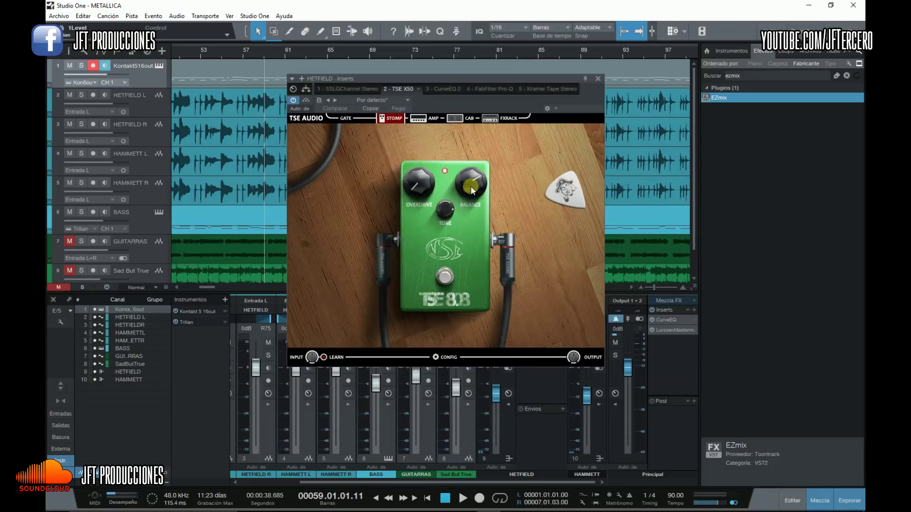
- Examine the amp section of TSE X50, including its pre gain and EQ knobs
left_click(431, 118)
left_click(440, 271)
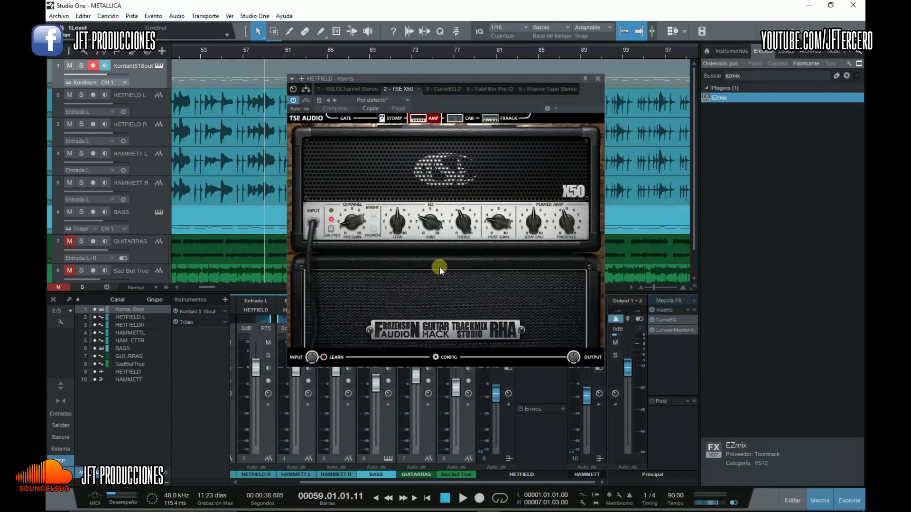
left_click(422, 223)
left_click(356, 227)
left_click_drag(351, 229, 342, 235)
- Revisit the SSLGChannel insert, then show the TSE X50 cabinet section with its METALLICA IR impulse files
left_click(347, 88)
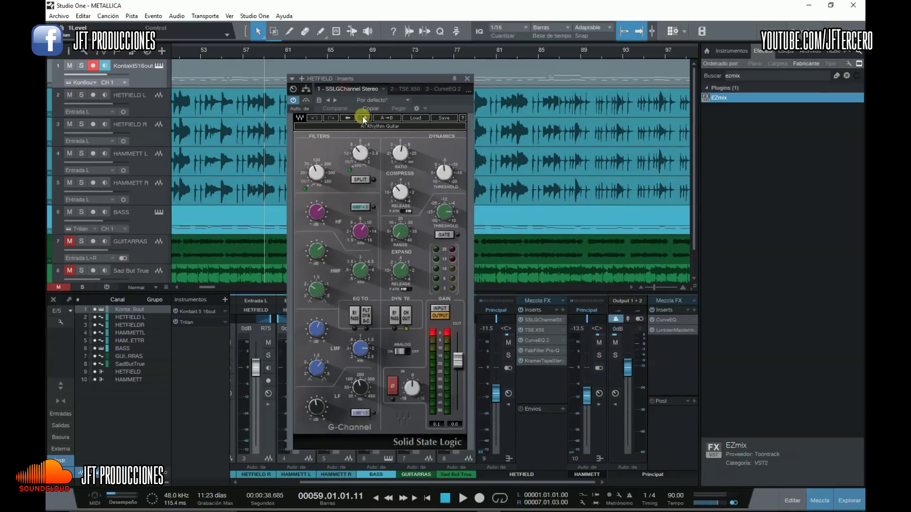
left_click(403, 88)
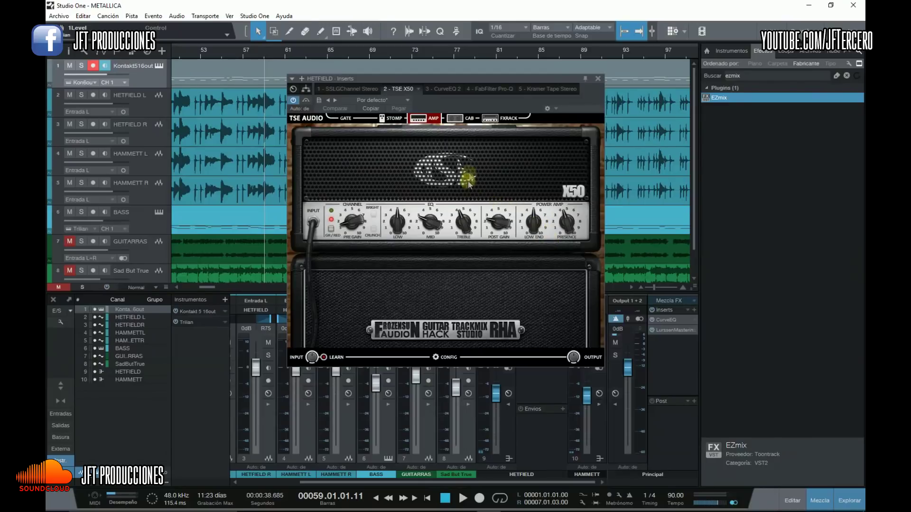
left_click(469, 119)
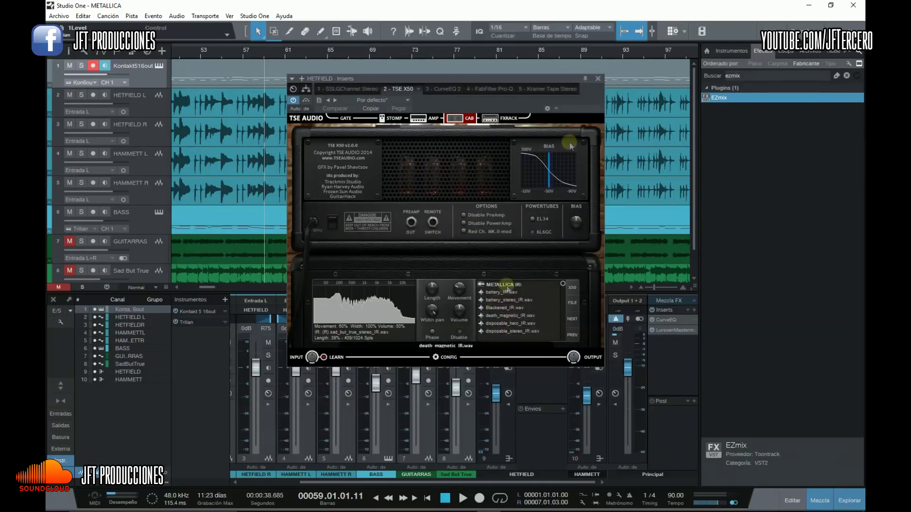
- Examine the CurveEQ 2 insert and browse its CSV curve files for Guitarras Sad But True.csv
left_click(442, 89)
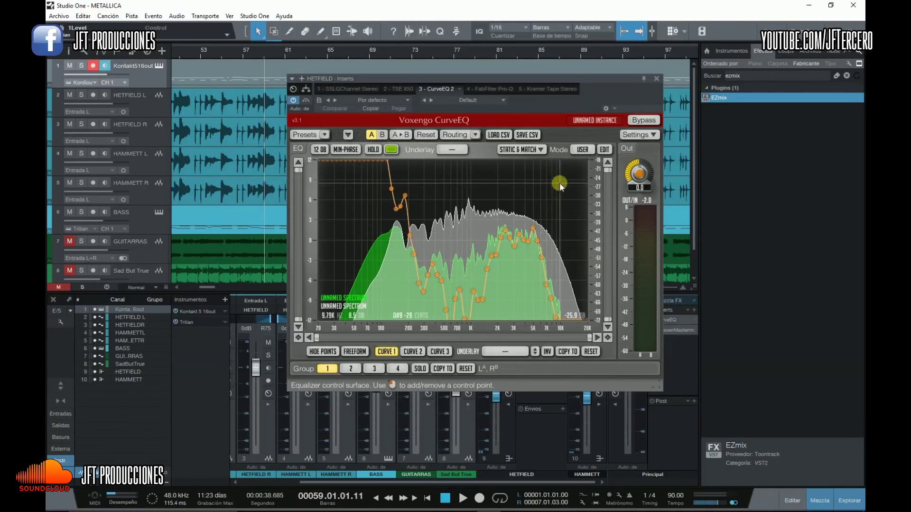
left_click(505, 136)
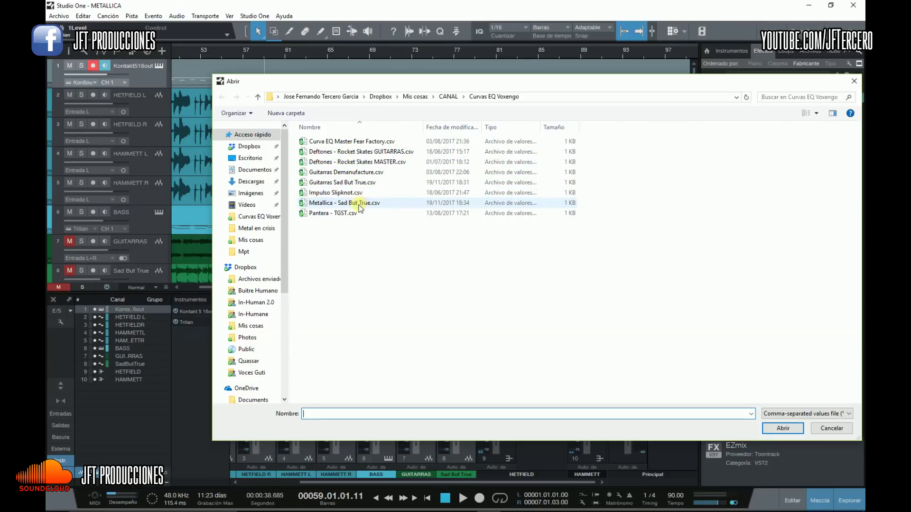
left_click(350, 184)
left_click(778, 428)
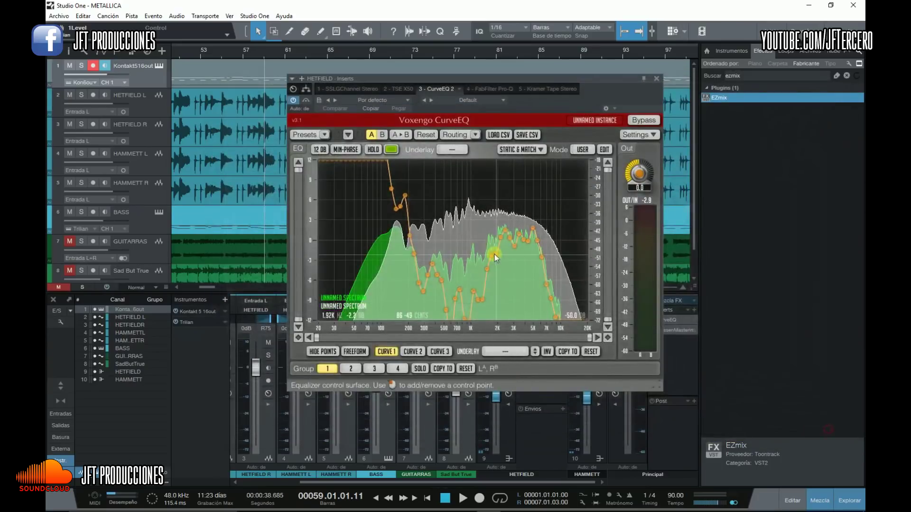
- Examine the FabFilter Pro-Q filter curve, then the Kramer Tape Stereo settings and factory preset list
left_click(487, 90)
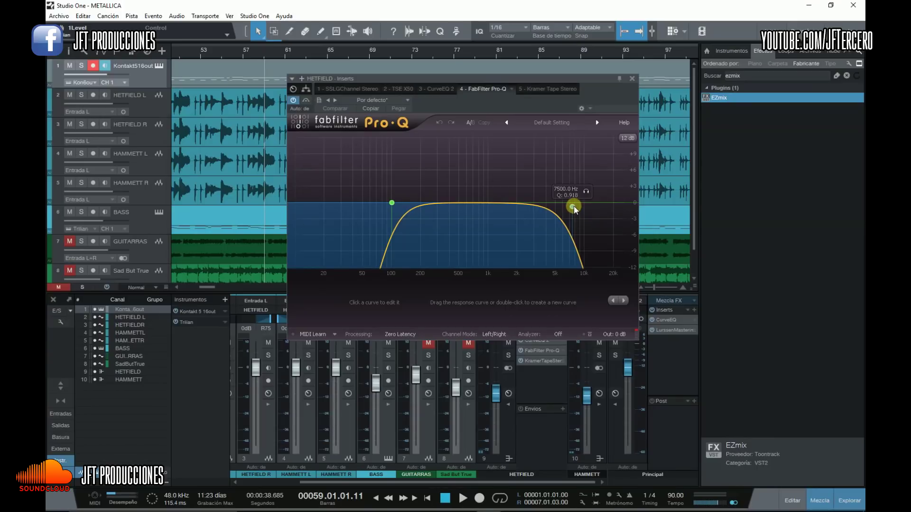
left_click(543, 90)
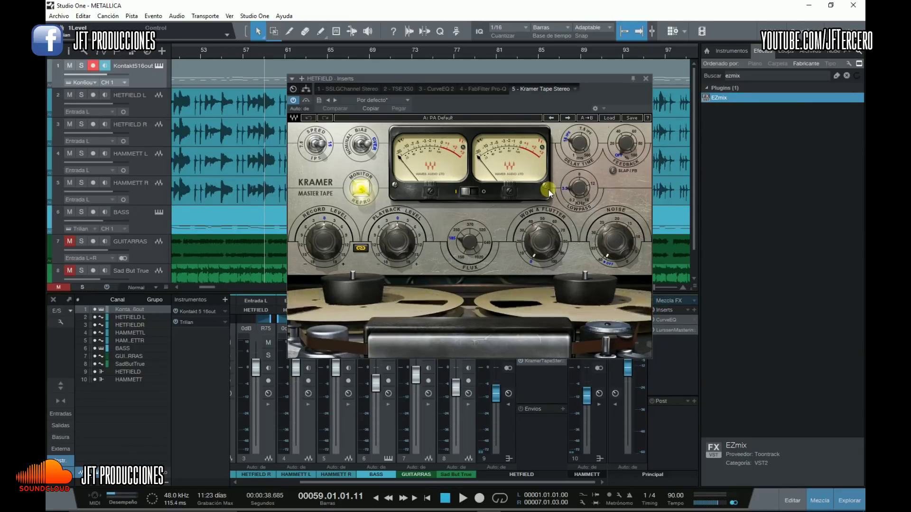
left_click(609, 118)
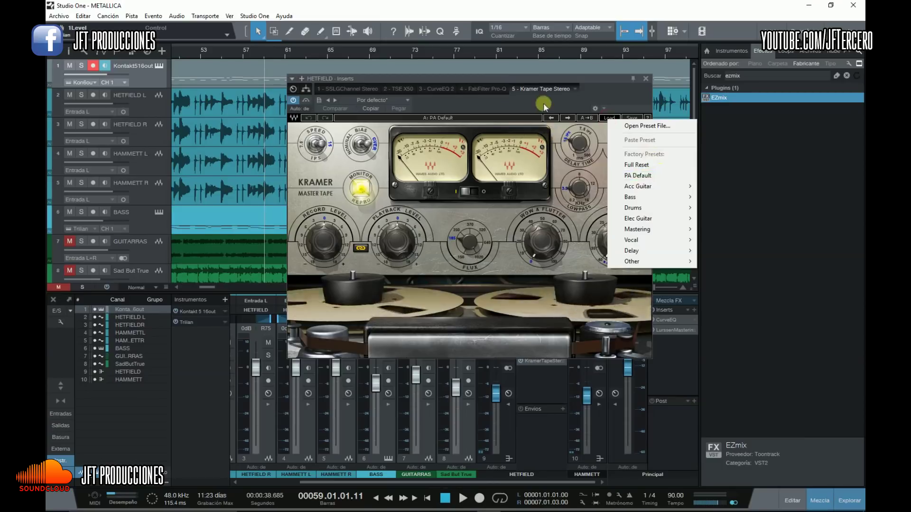
left_click(528, 76)
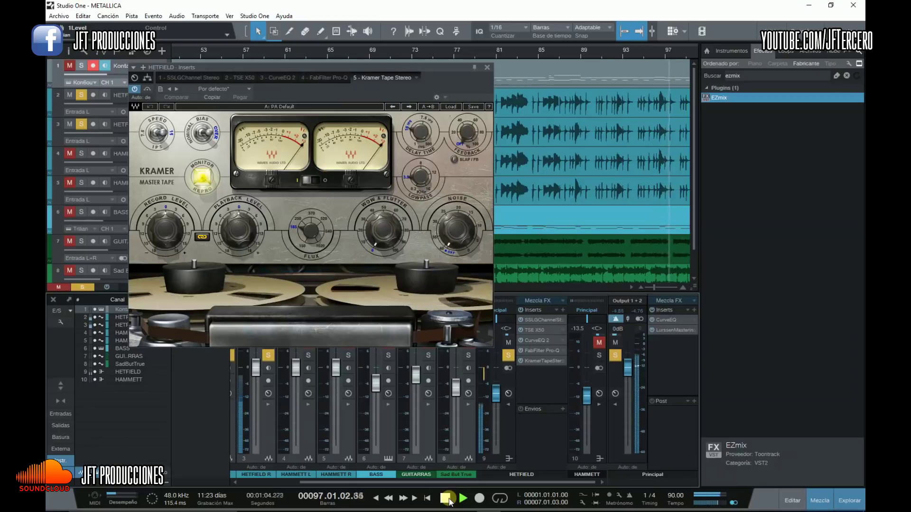
- Bypass and re-enable all HETFIELD bus inserts during playback to compare the guitar sound, then stop playback
left_click(522, 312)
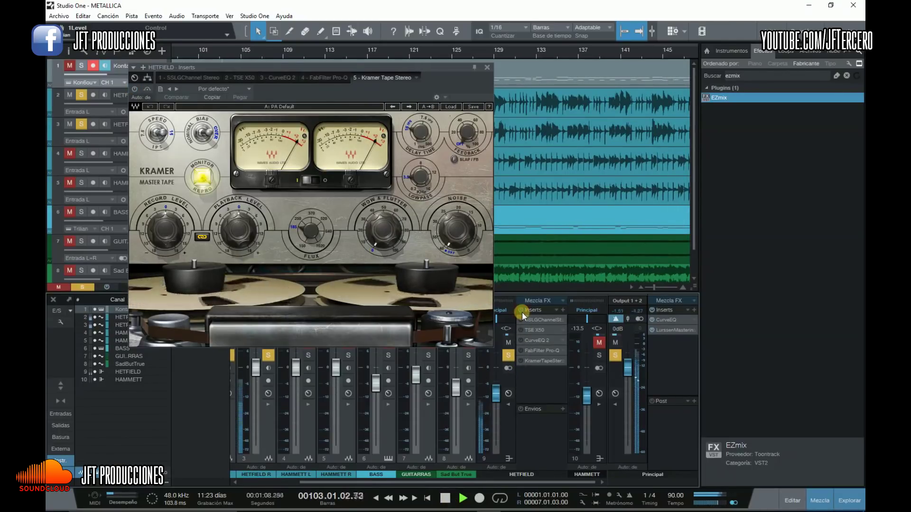
left_click(521, 311)
left_click_drag(464, 72, 432, 131)
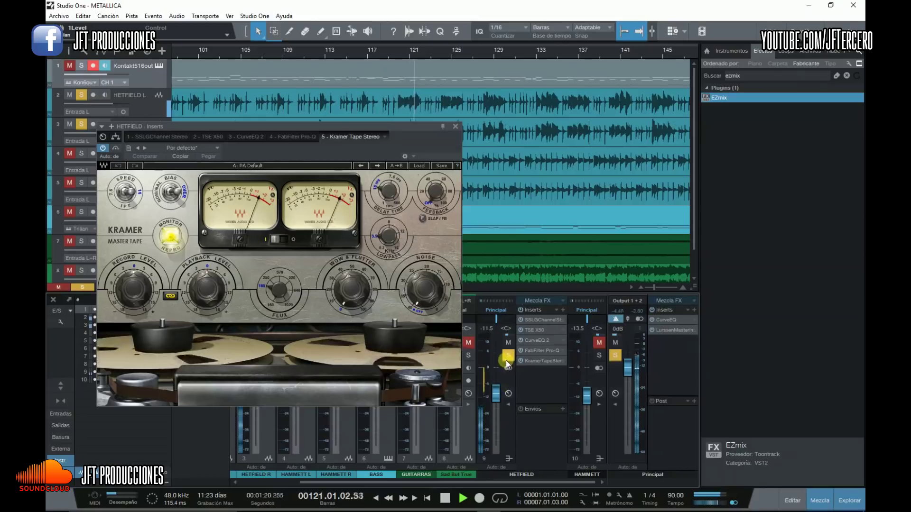
left_click(448, 498)
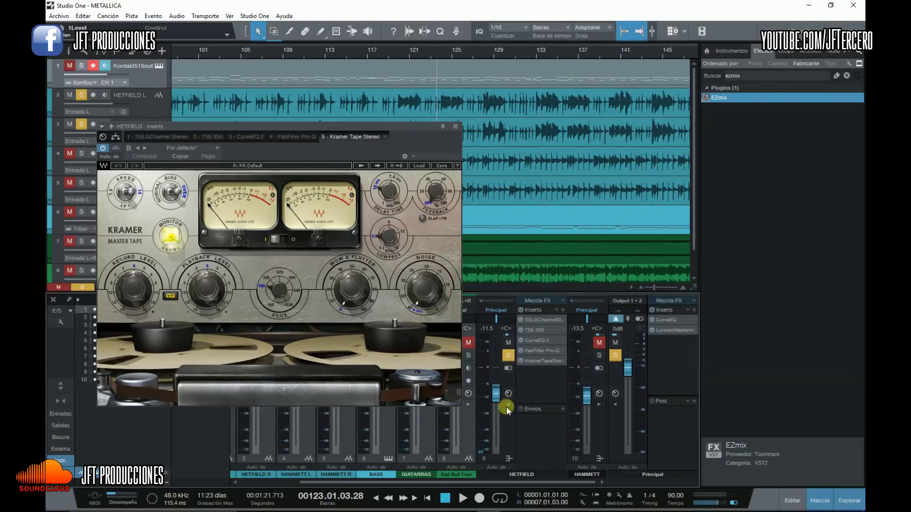
- Collapse the HETFIELD bus inserts, expand those of the HAMMETT bus, and open its SSLGChannel insert
left_click(543, 410)
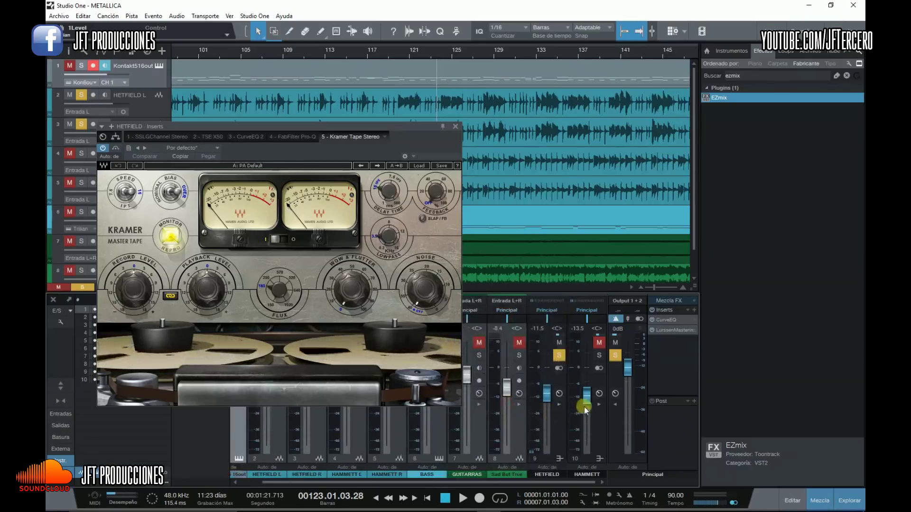
left_click(599, 405)
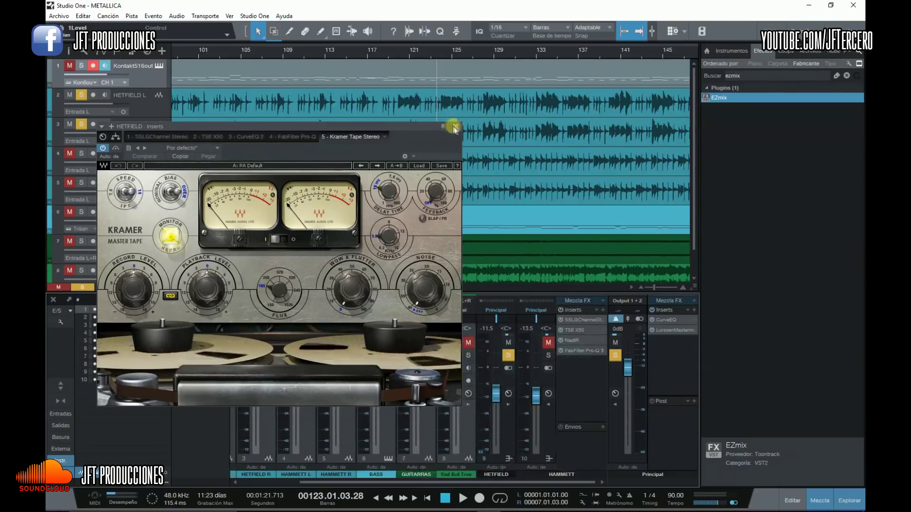
left_click(455, 128)
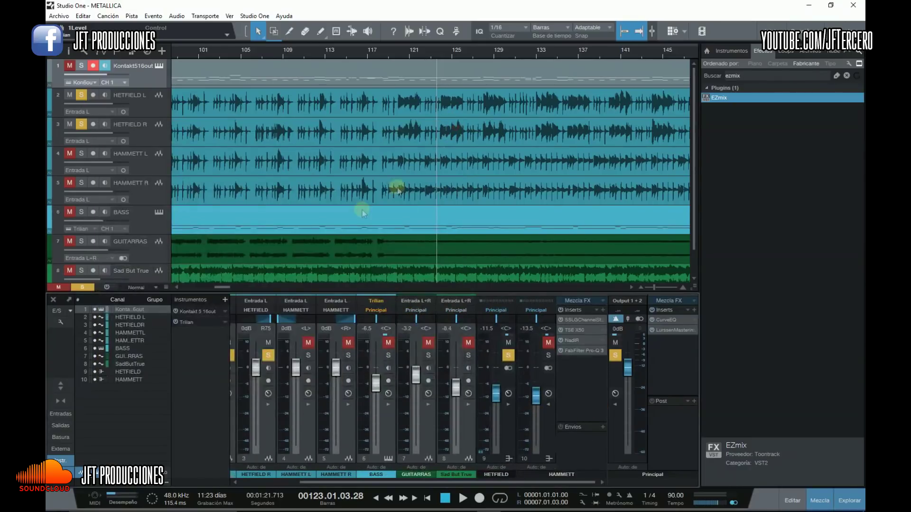
left_click(582, 320)
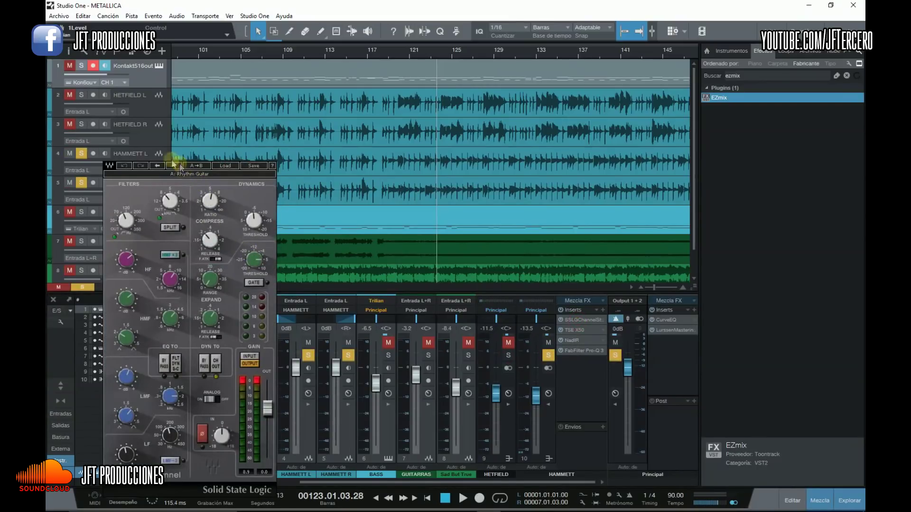
- Review the HAMMETT bus plugins, then play the soloed guitars from bar 107 to compare the sound with all inserts toggled, and stop playback
left_click(212, 137)
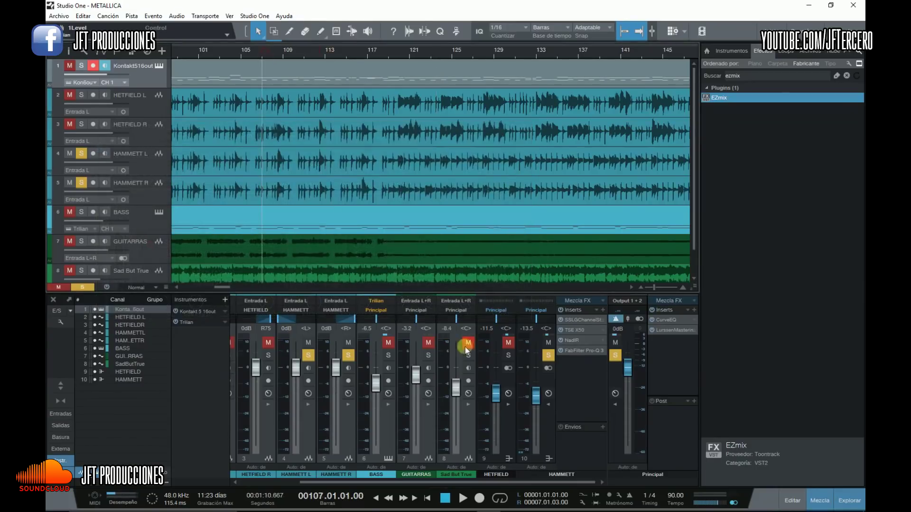
left_click(462, 498)
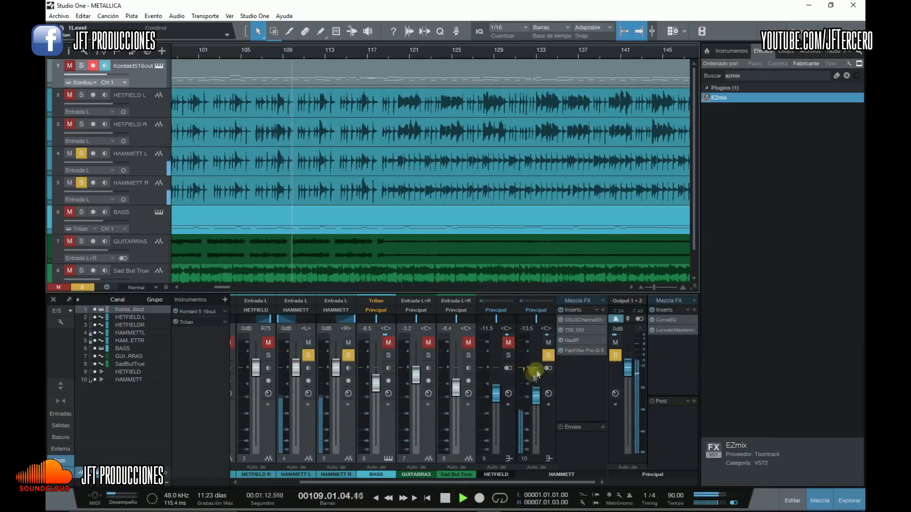
left_click(561, 311)
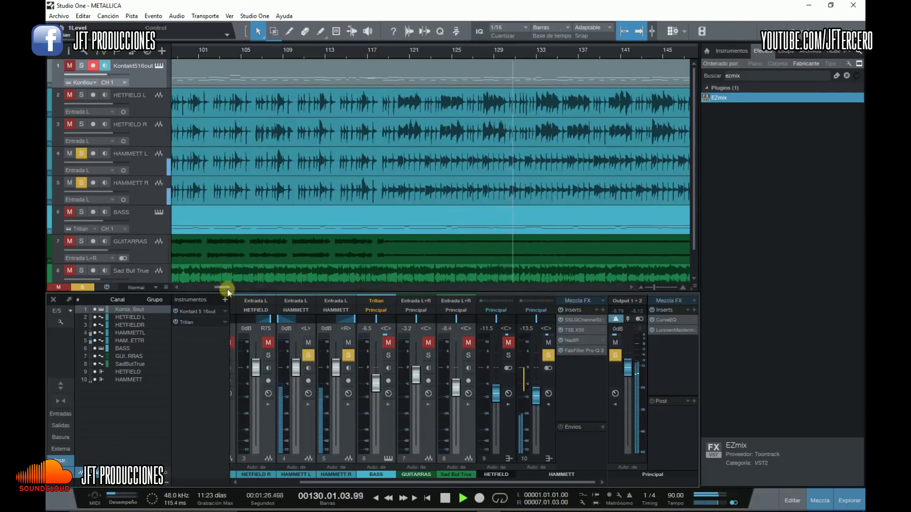
left_click(446, 498)
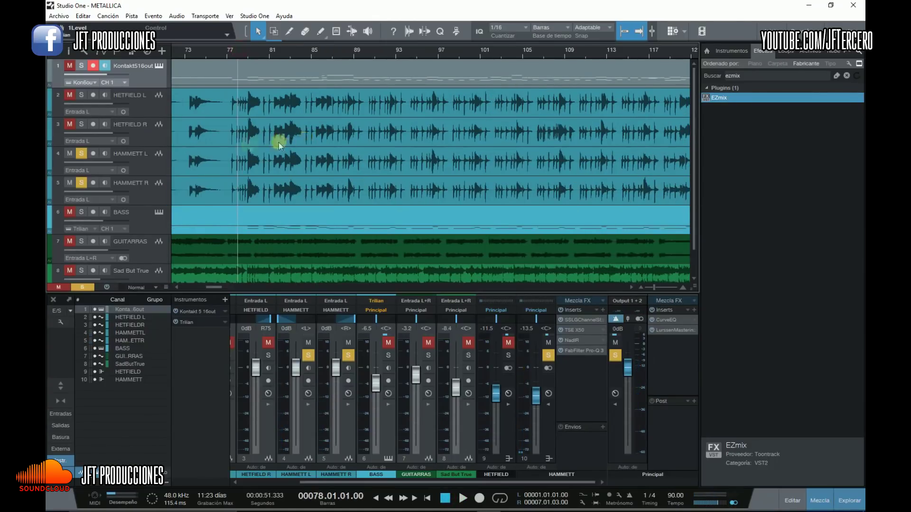
- Clear the solos on HAMMETT L and HAMMETT R and play the mix from bar 76
left_click(81, 153)
left_click(82, 184)
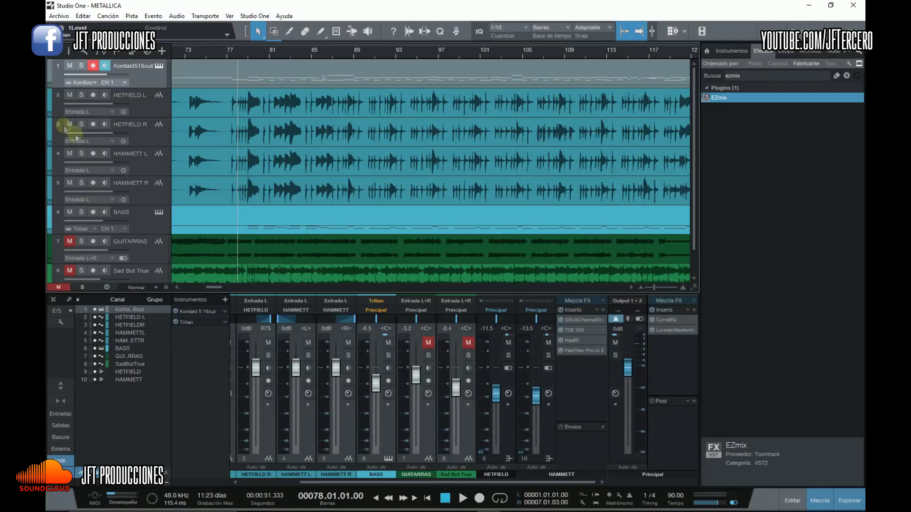
left_click(217, 51)
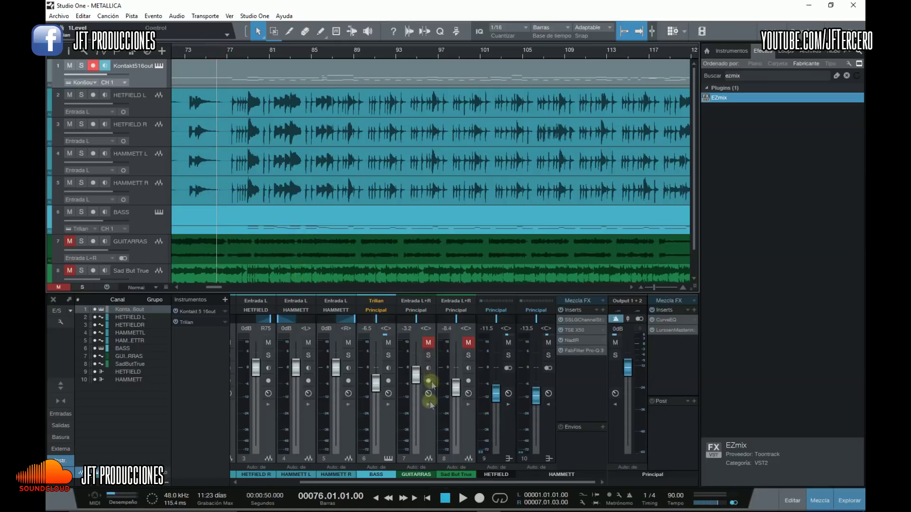
left_click(462, 498)
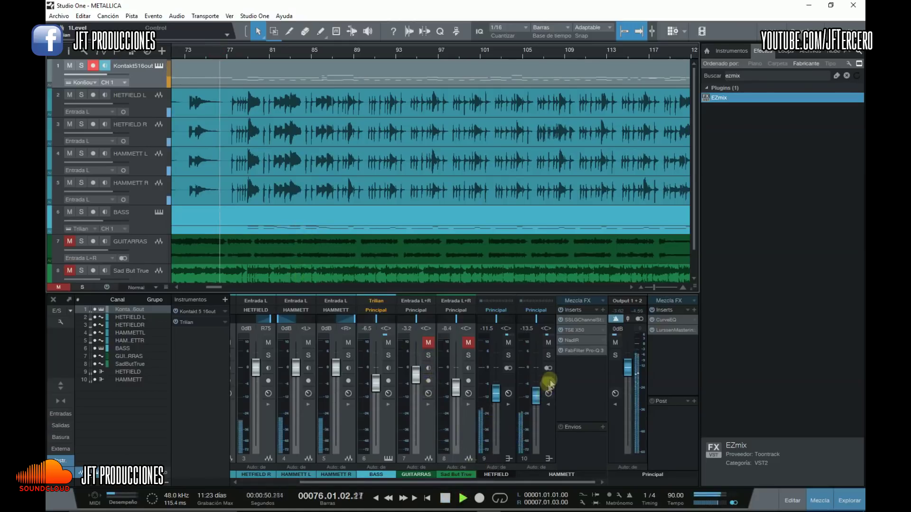
- Mute and unmute the HAMMETT and HETFIELD buses in turn during playback to compare their contributions, then stop playback
left_click(545, 343)
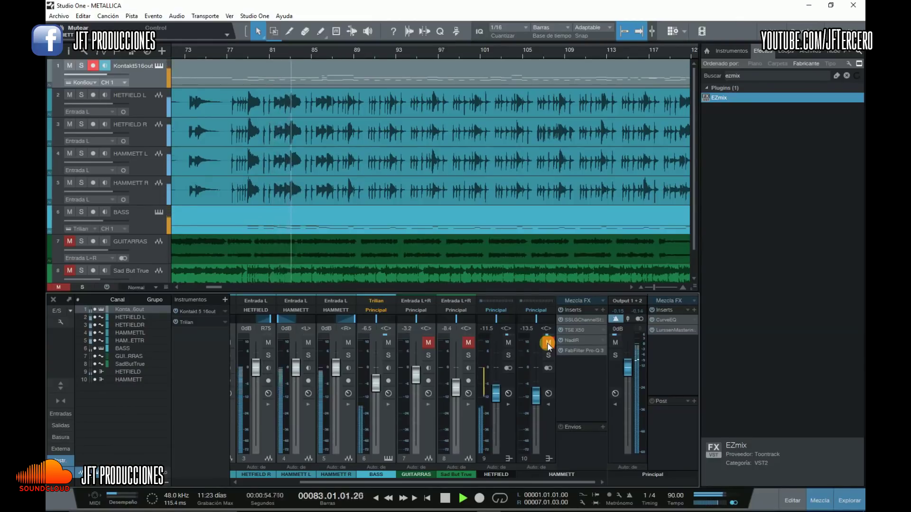
left_click(547, 343)
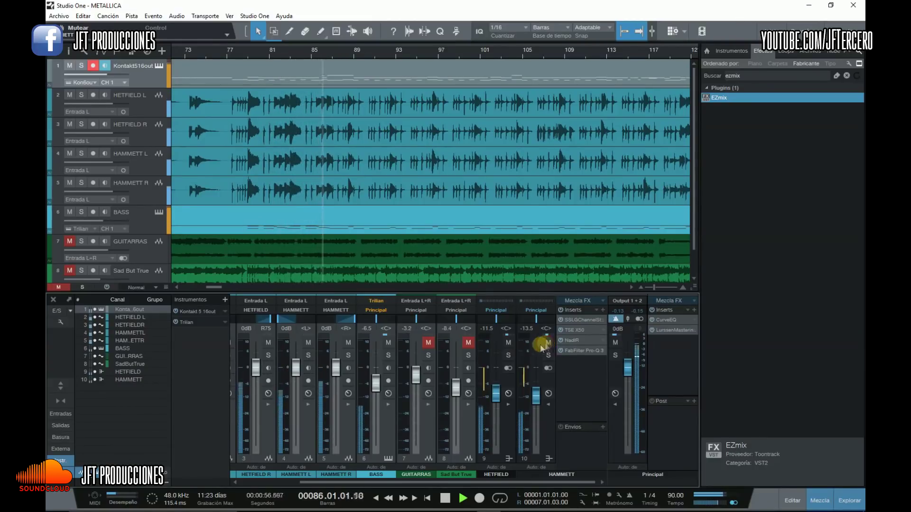
left_click(510, 346)
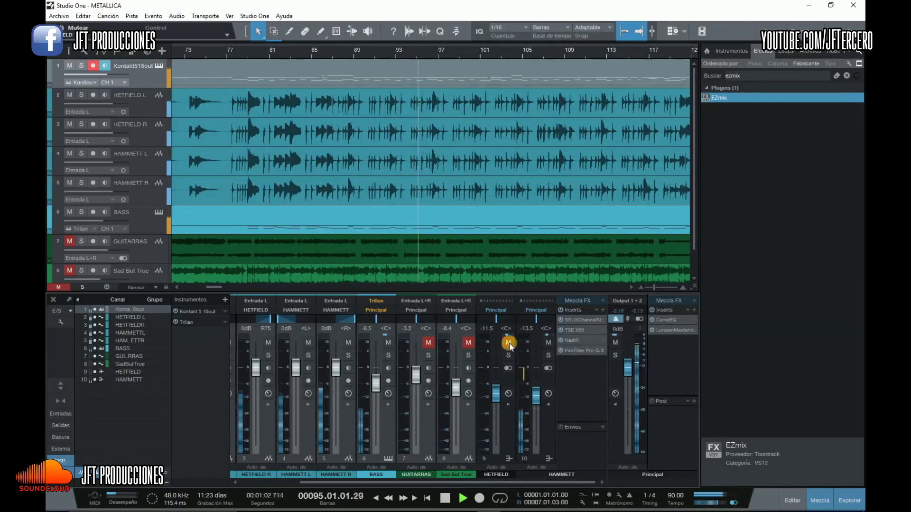
left_click(508, 343)
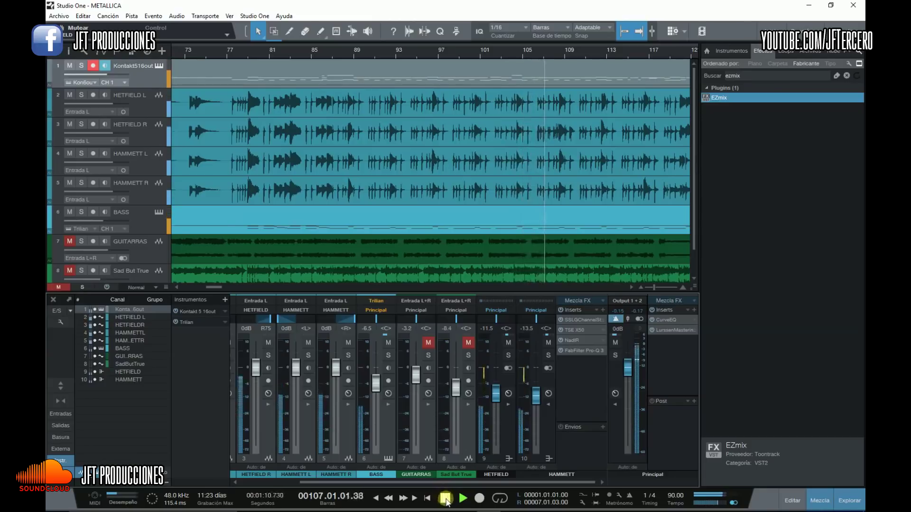
left_click(508, 343)
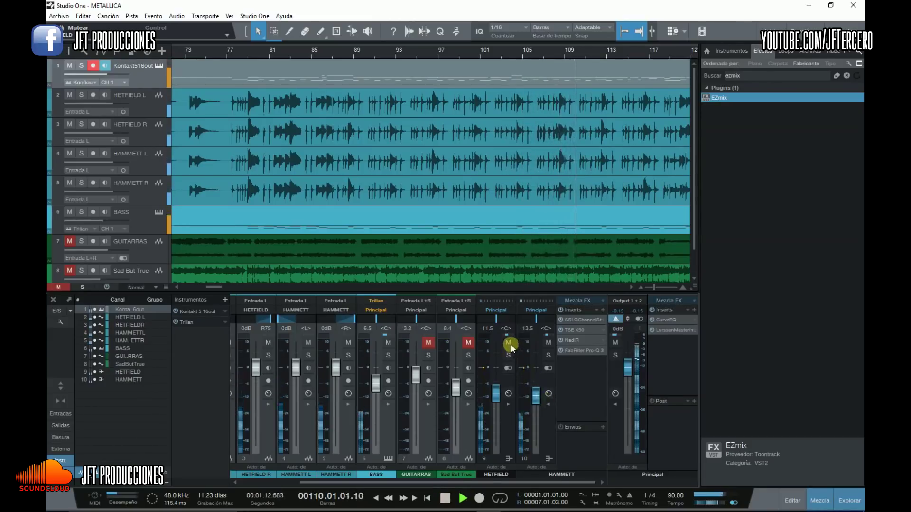
left_click(508, 342)
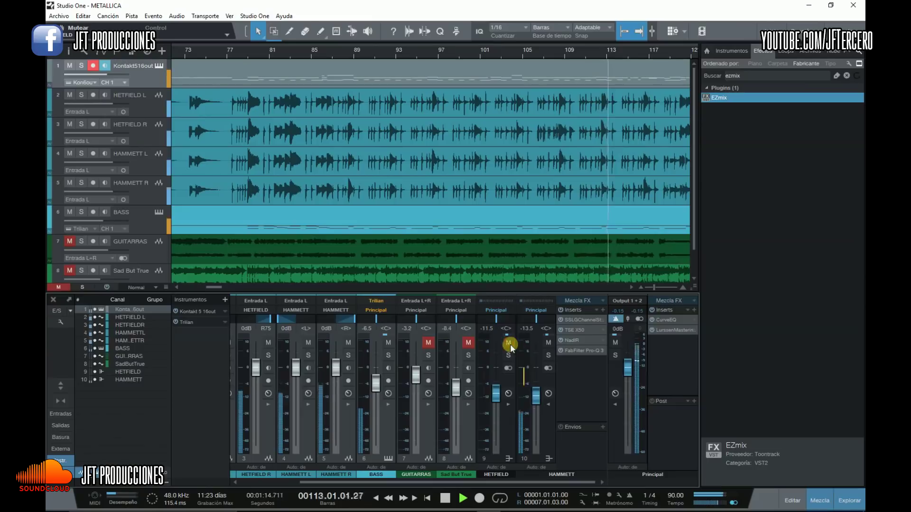
left_click(548, 342)
left_click(548, 343)
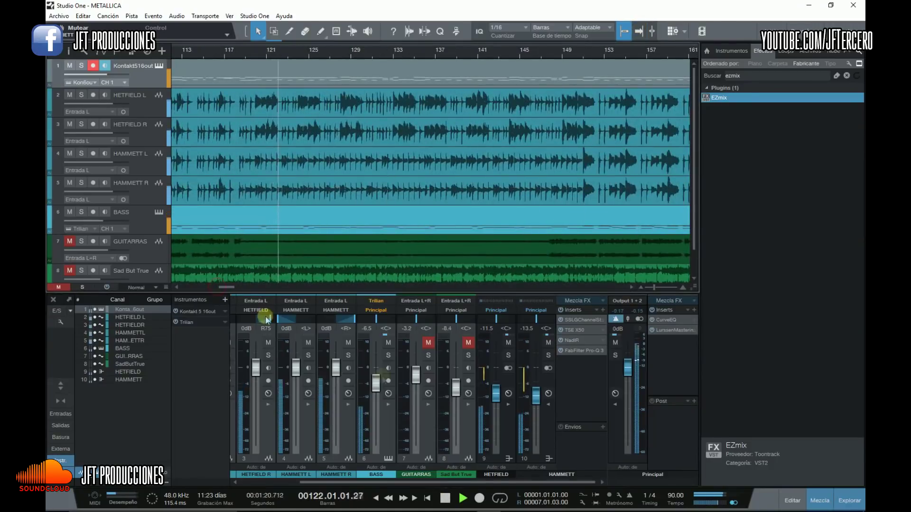
left_click(460, 498)
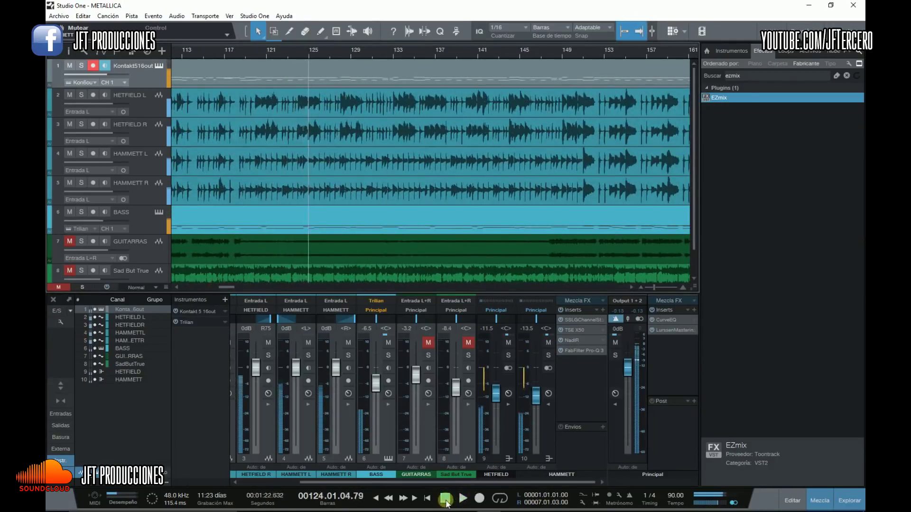
- Examine the CurveEQ insert on the main output and browse its CSV curve files for Metallica - Sad But True.csv
left_click(669, 320)
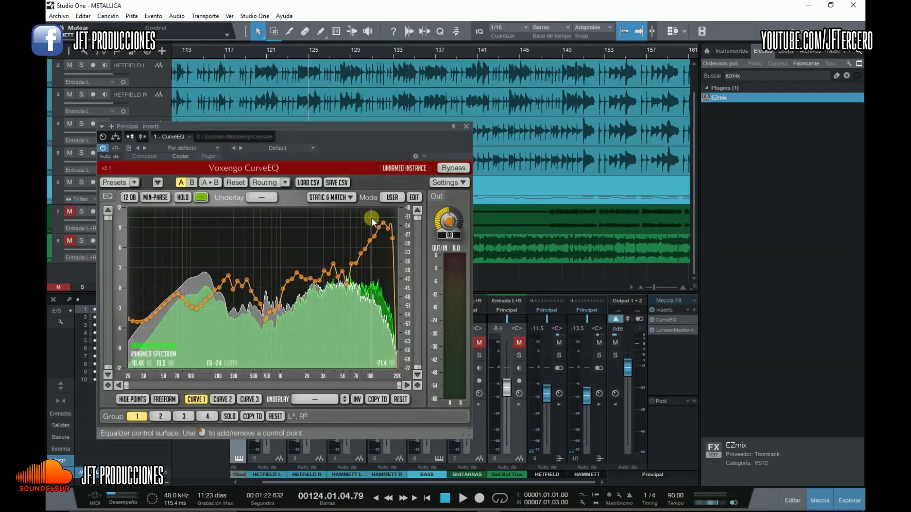
left_click(308, 183)
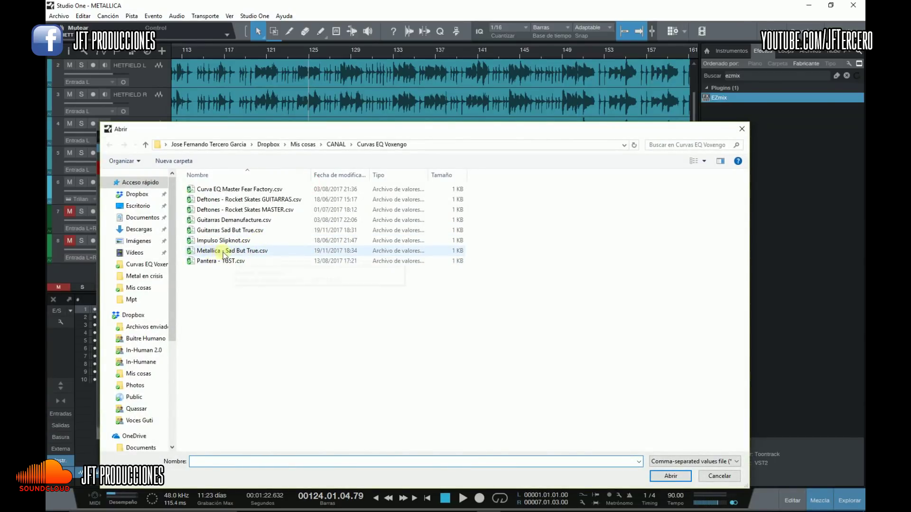
left_click(709, 476)
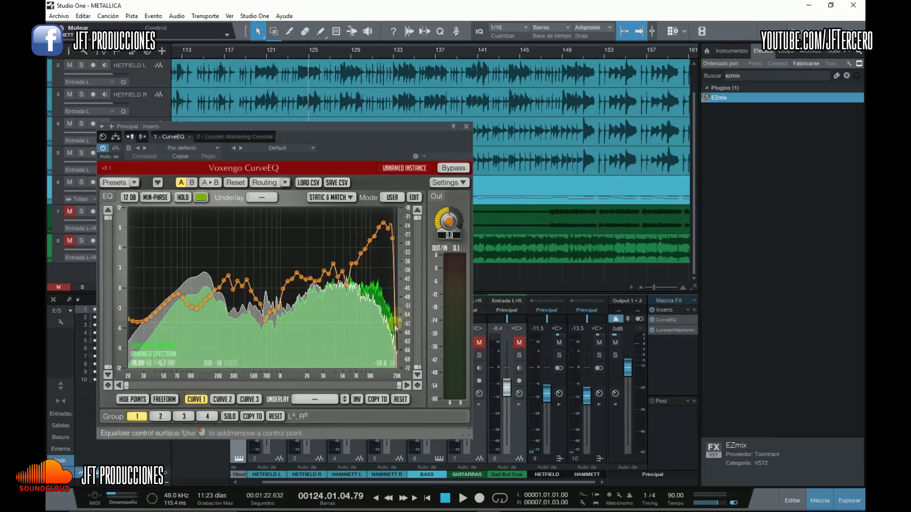
- Open the main output's Lurssen Mastering Console insert, reposition its window, and examine the style, input drive, EQ and push settings
left_click(664, 331)
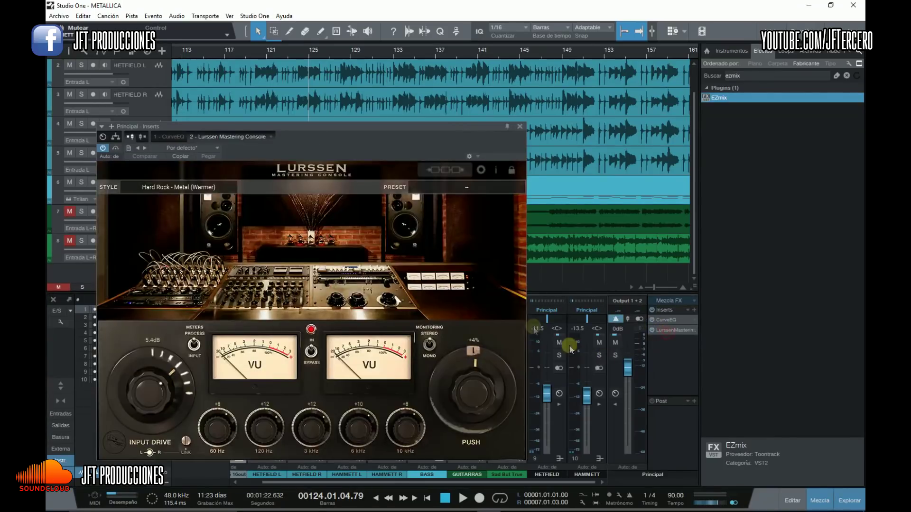
left_click_drag(316, 130, 348, 79)
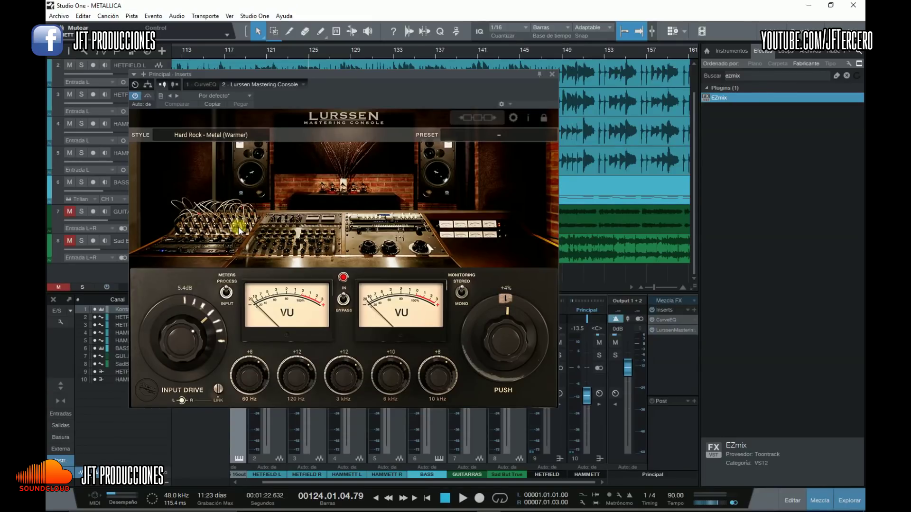